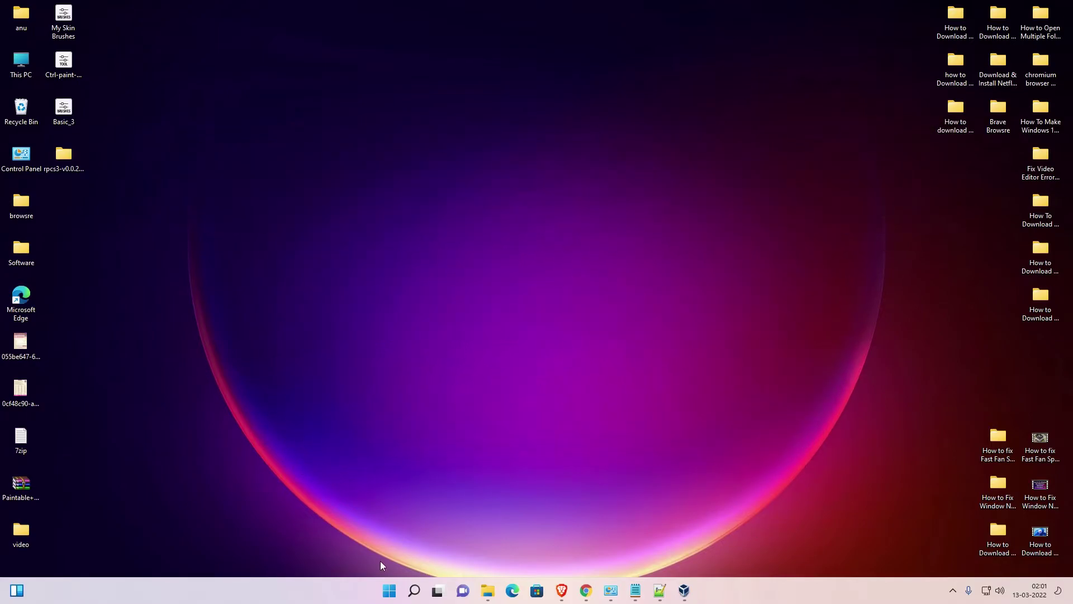
Open Control Panel from a Start menu search for 'co' and reposition its window.
click(389, 592)
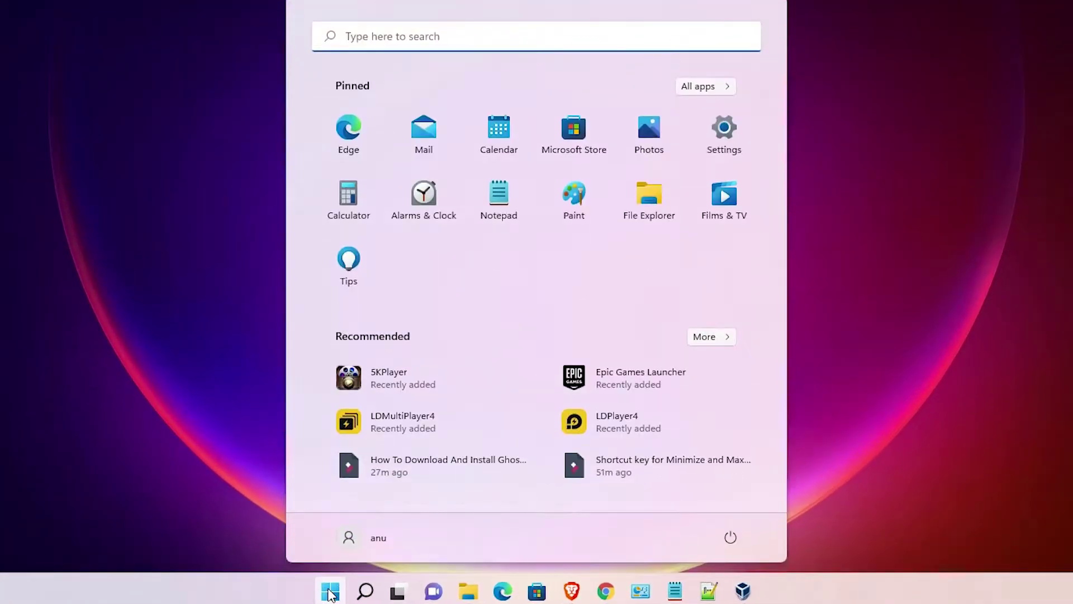
text(co)
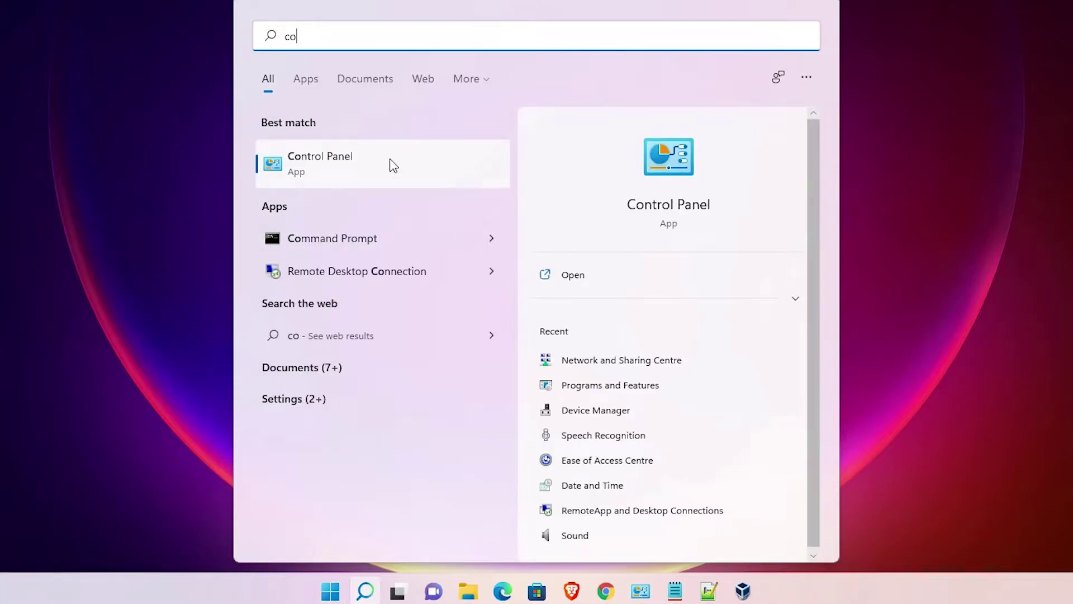
click(391, 164)
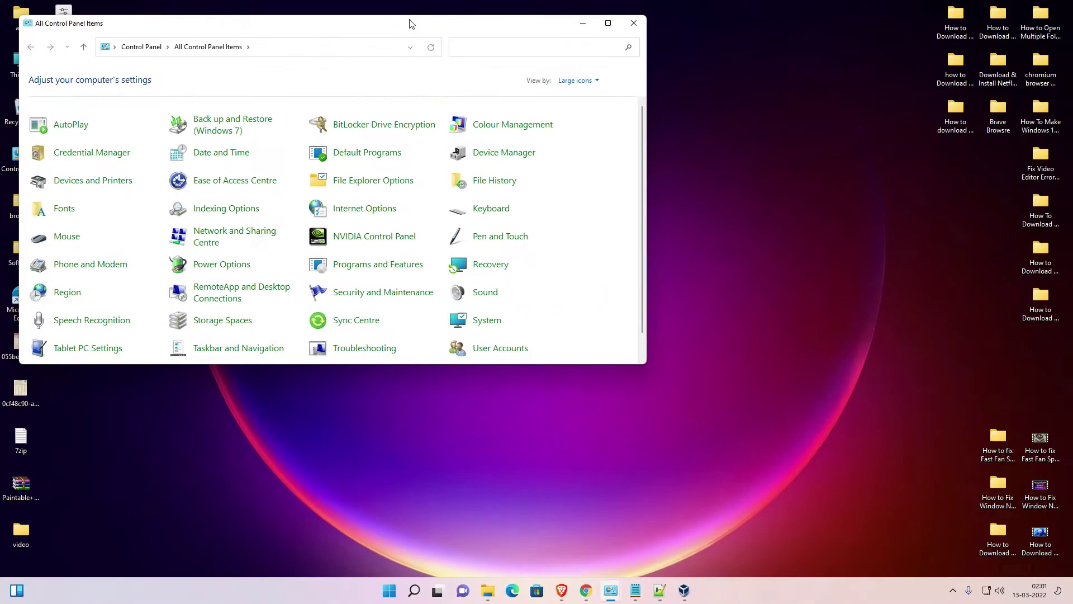
drag(534, 72, 565, 112)
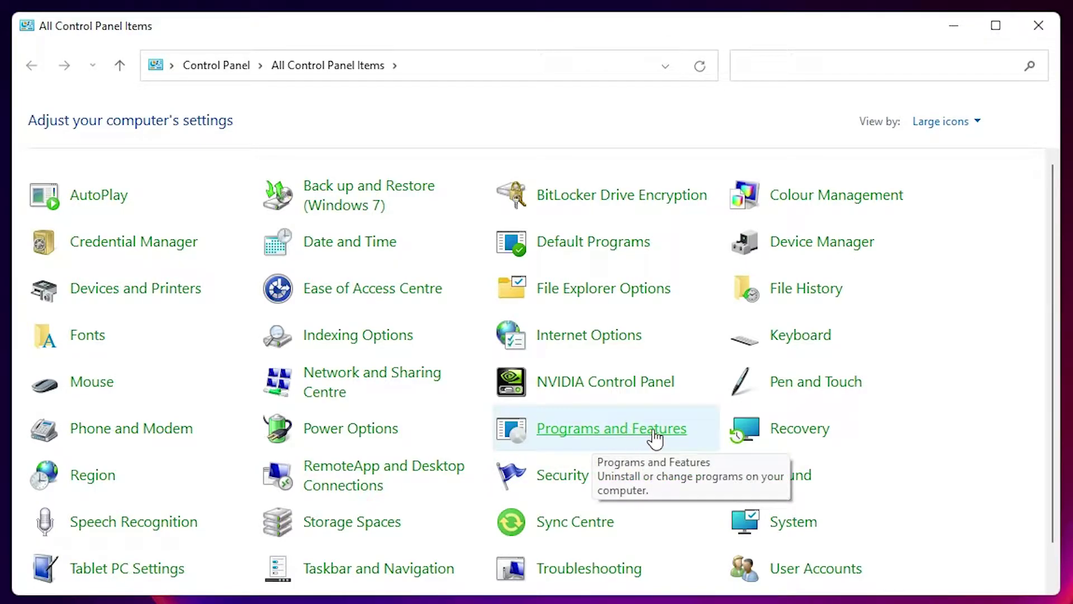
Open Programs and Features and select 5KPlayer in the installed programs list.
click(583, 432)
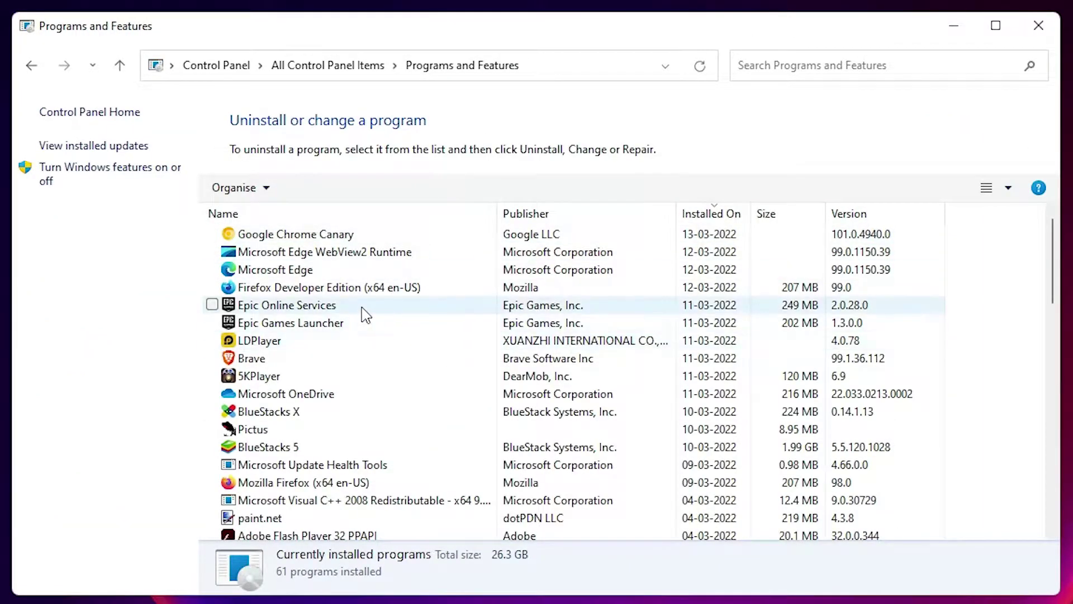
click(276, 376)
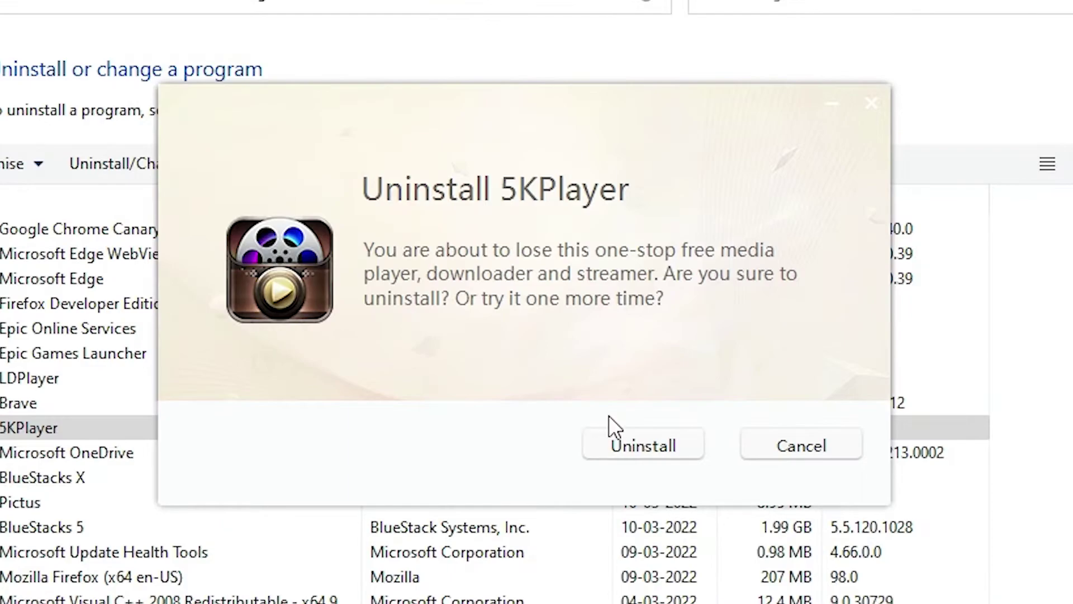
Start the 5KPlayer uninstall, dismiss the still-running warning, and quit 5KPlayer from the system tray.
click(642, 444)
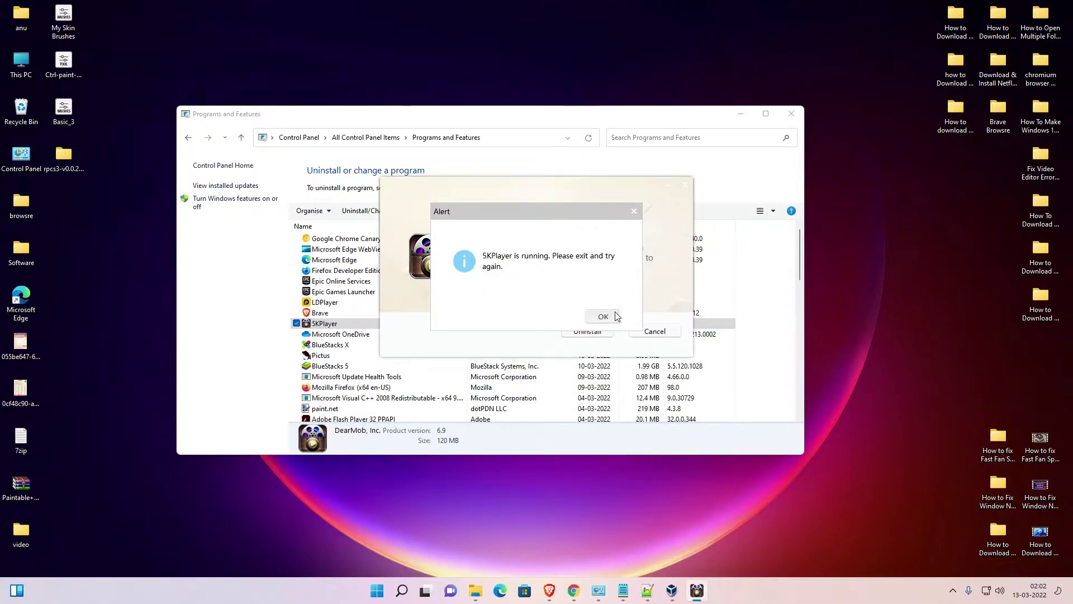
click(614, 316)
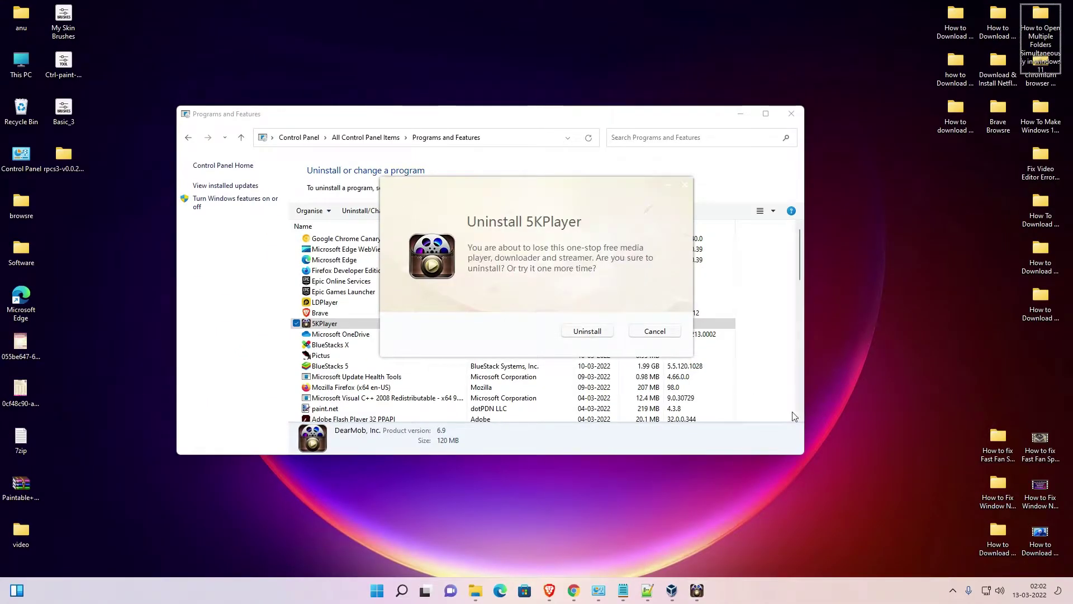
click(953, 591)
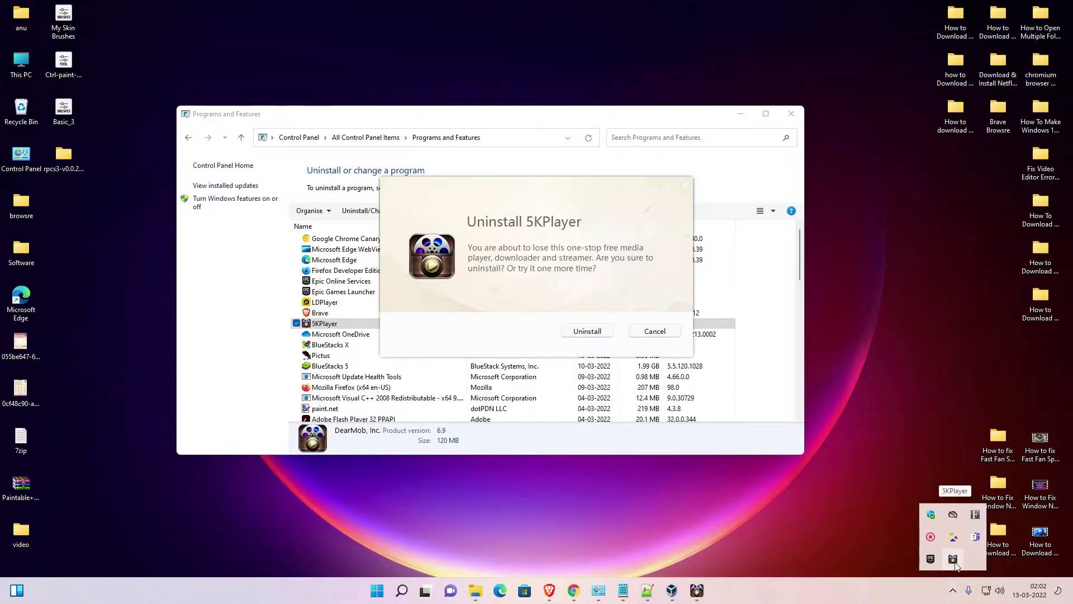
right_click(954, 560)
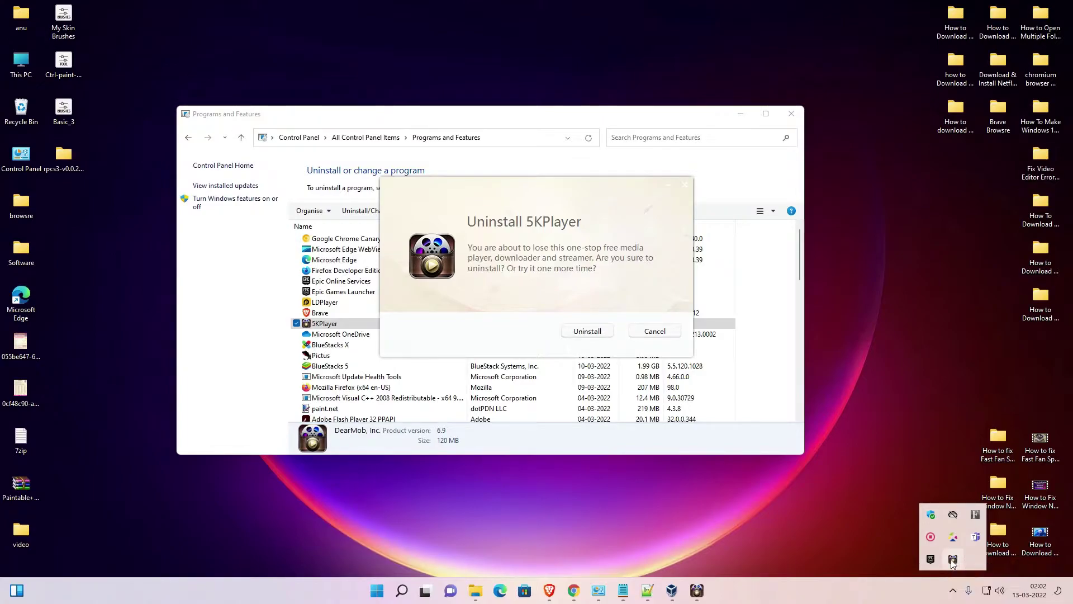
click(986, 595)
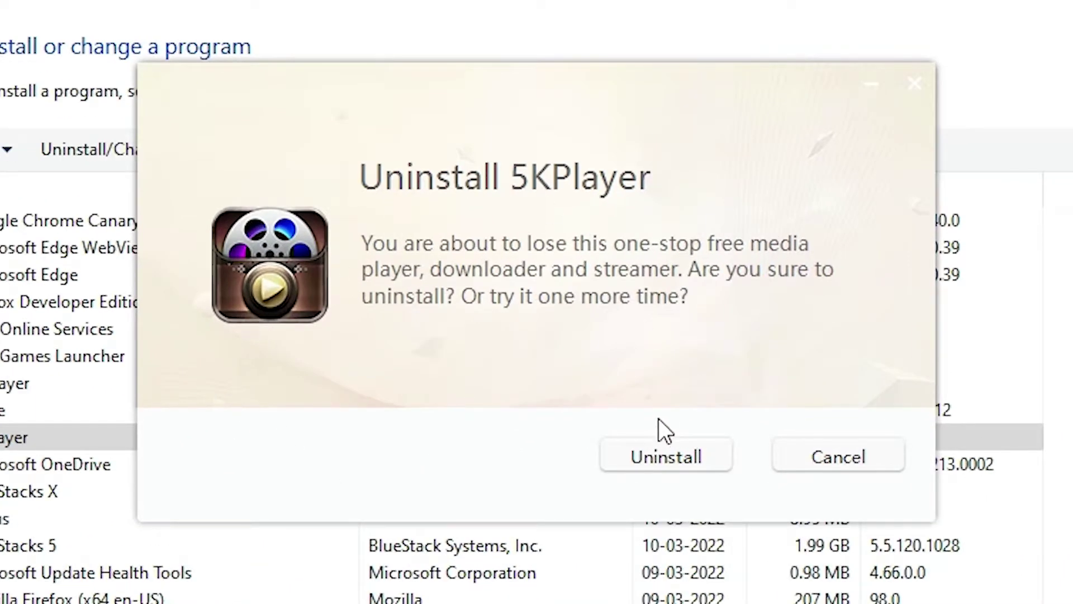
Confirm the 5KPlayer uninstall and close the completion message.
click(643, 461)
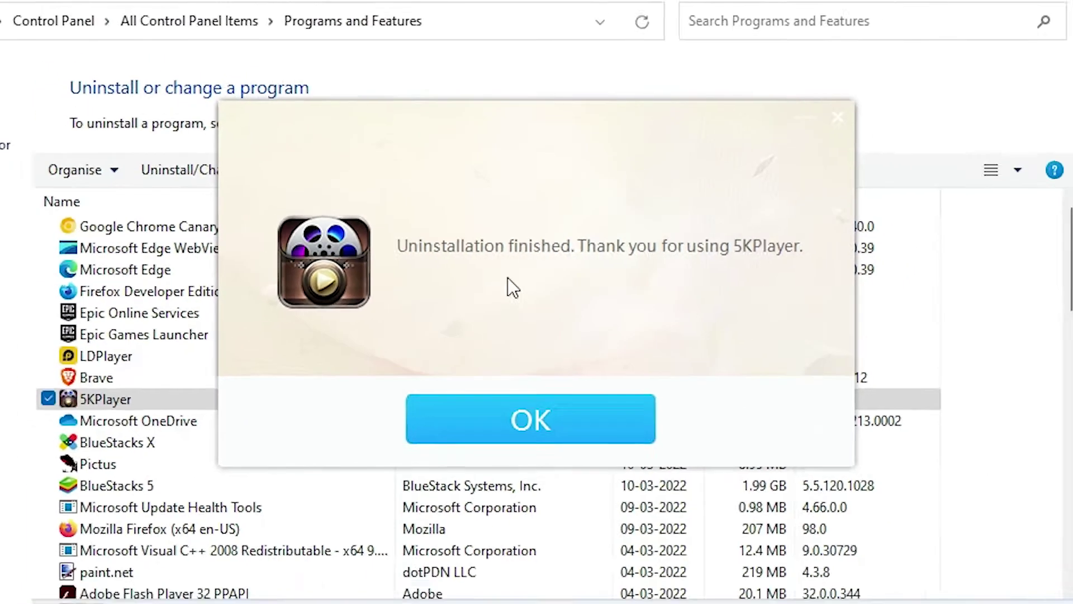
click(529, 417)
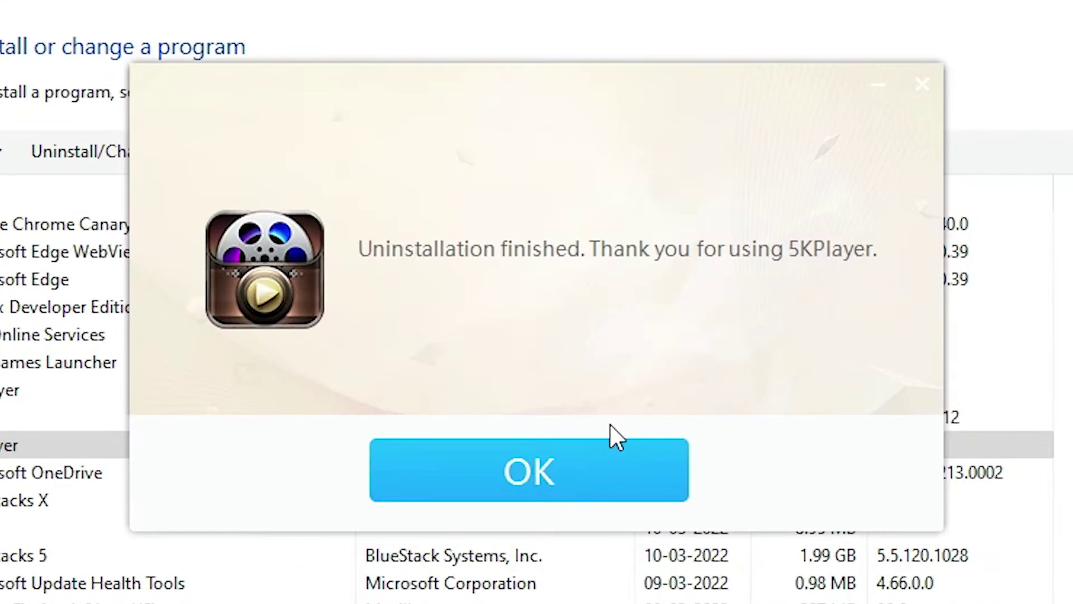
click(567, 323)
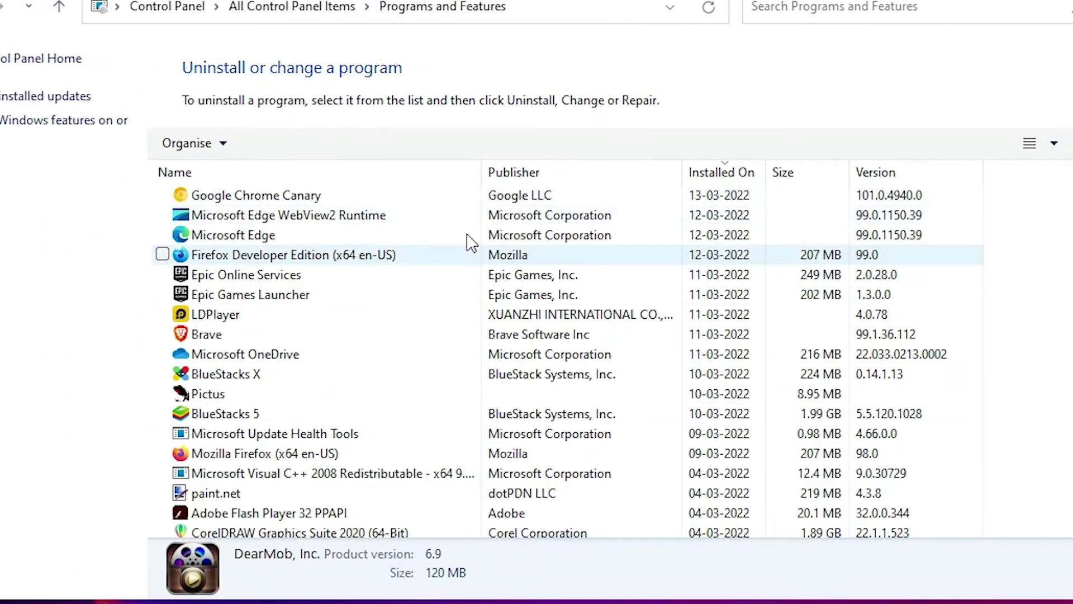